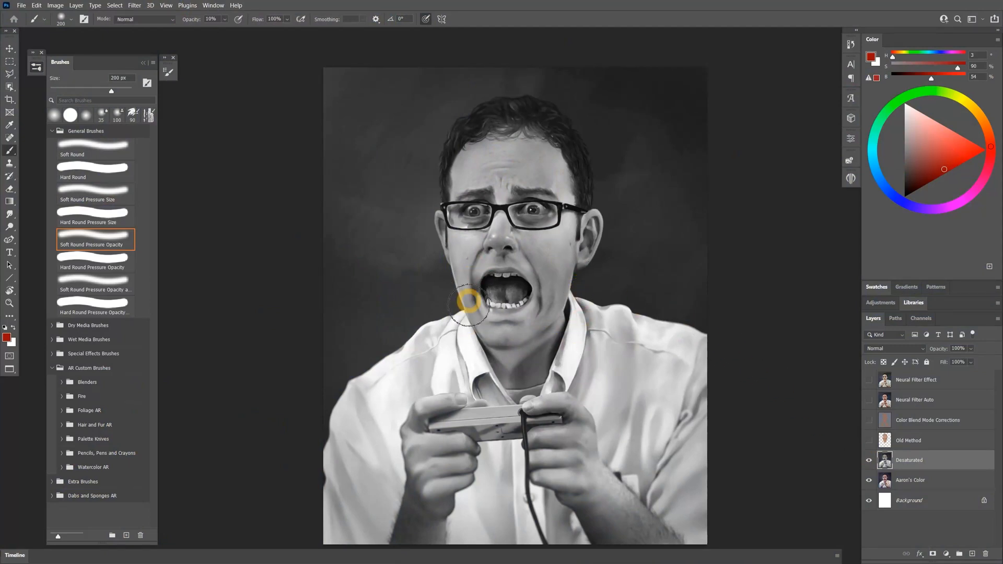
Step: Enable Colorize in Neural Filters so the grayscale portrait gains automatic colour
left_click(133, 6)
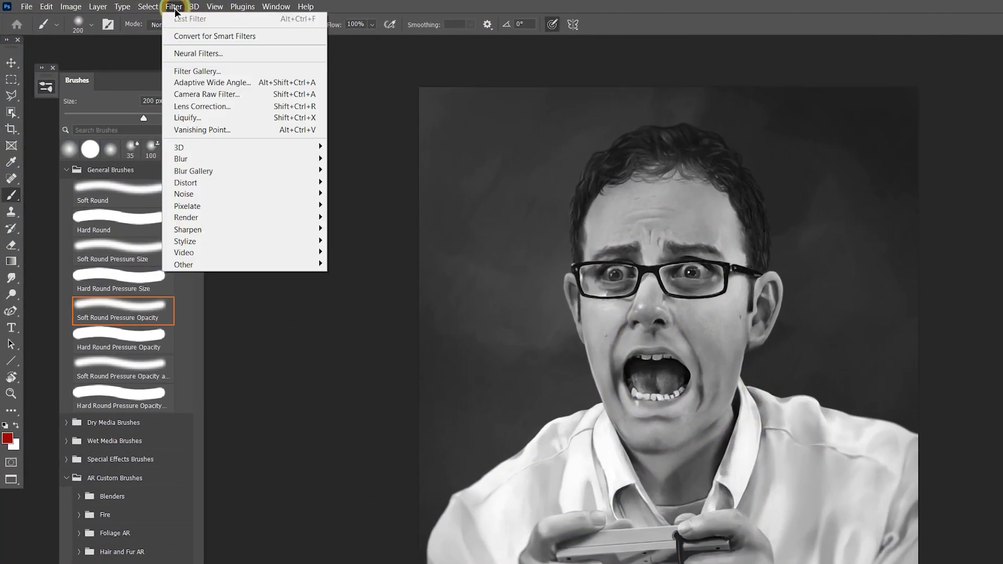
left_click(197, 54)
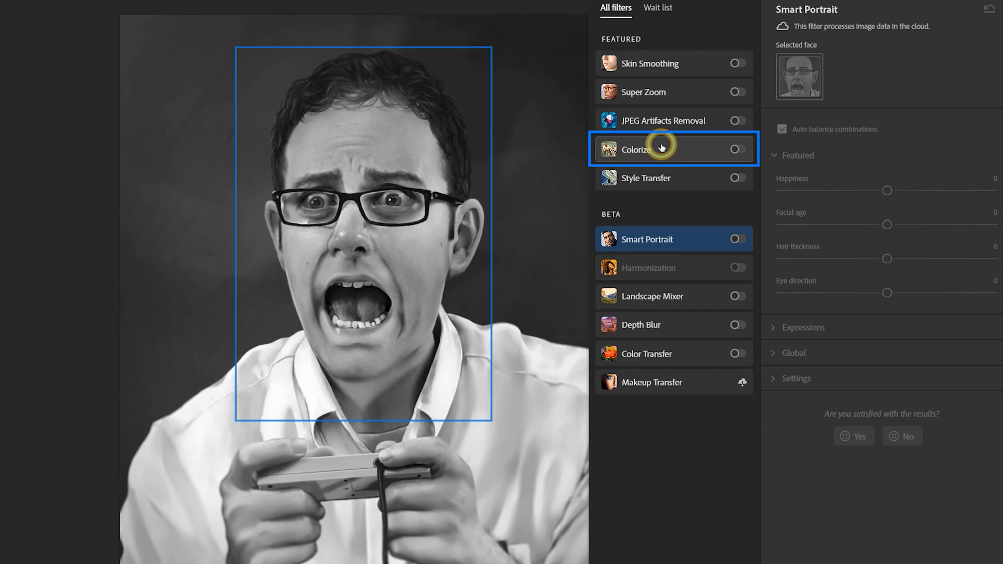
left_click(637, 149)
left_click(737, 149)
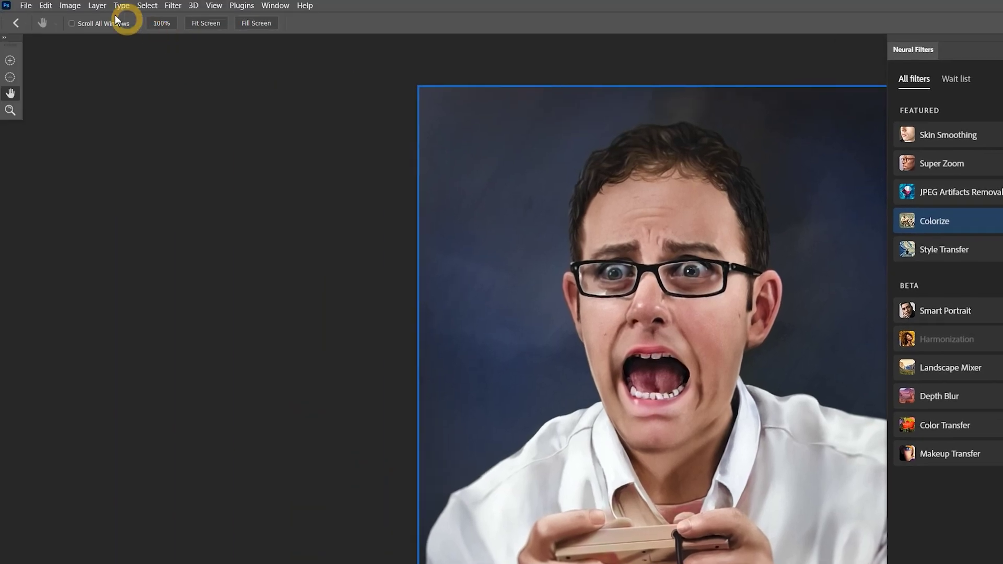
Step: Zoom in on the hands and controller to inspect the result, then back out to the whole portrait
left_click(70, 6)
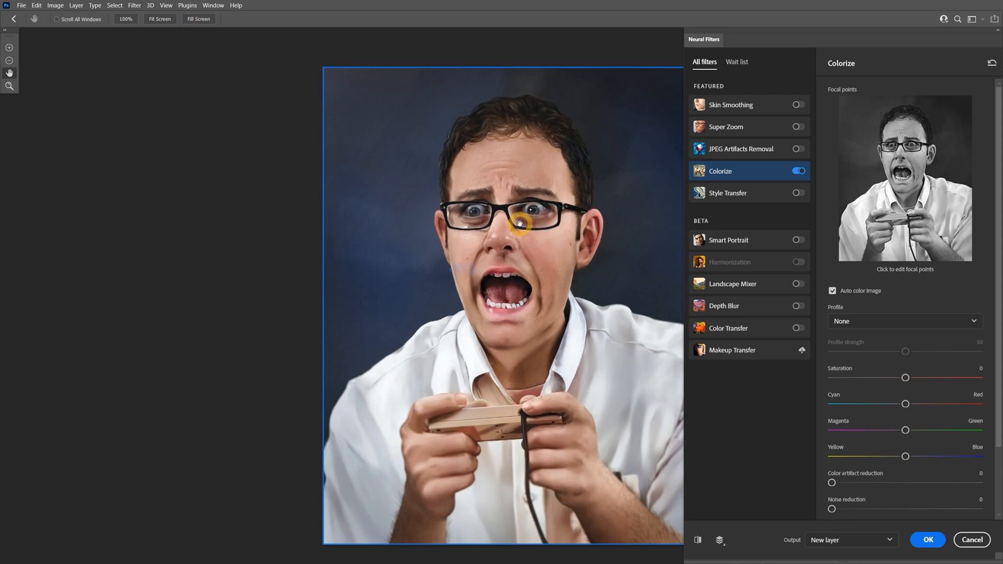
left_click(499, 271)
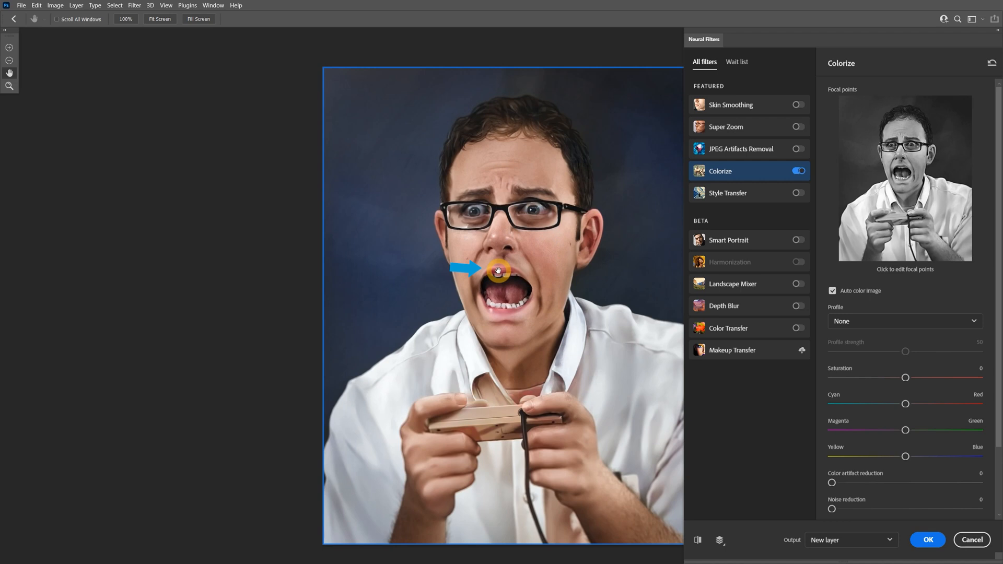
scroll(500, 270, "up", 3)
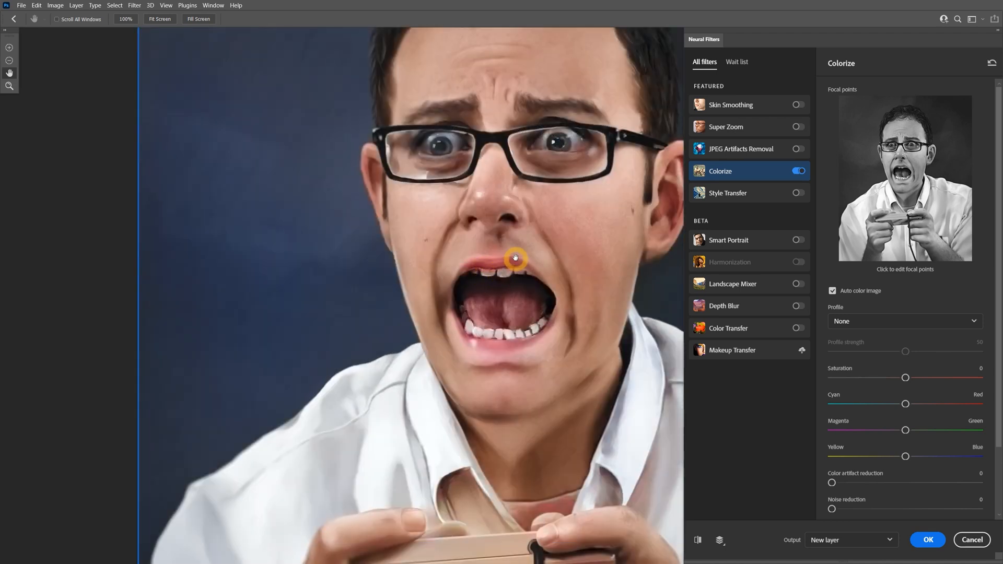
left_click_drag(572, 433, 477, 155)
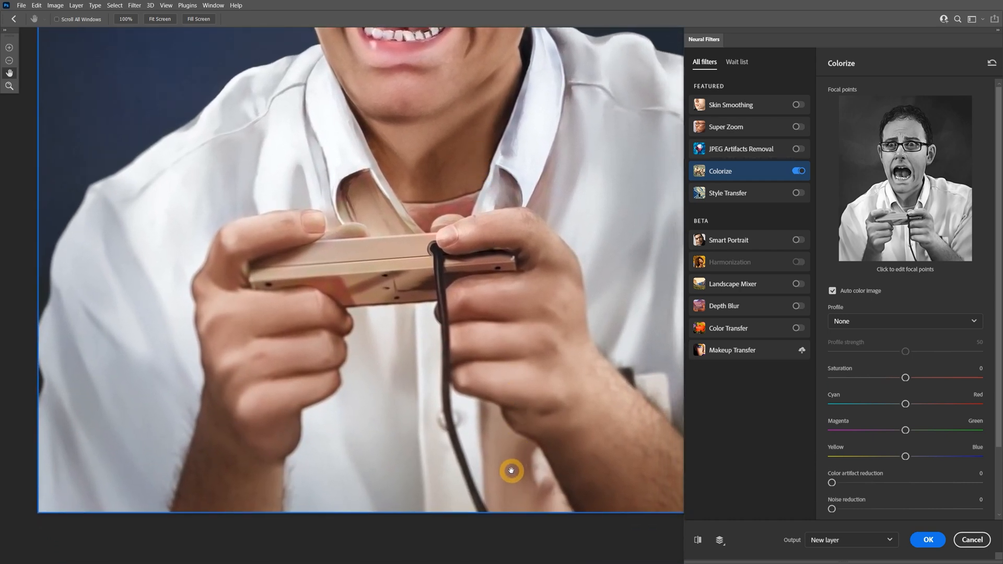
left_click(9, 86)
left_click(463, 335, "alt")
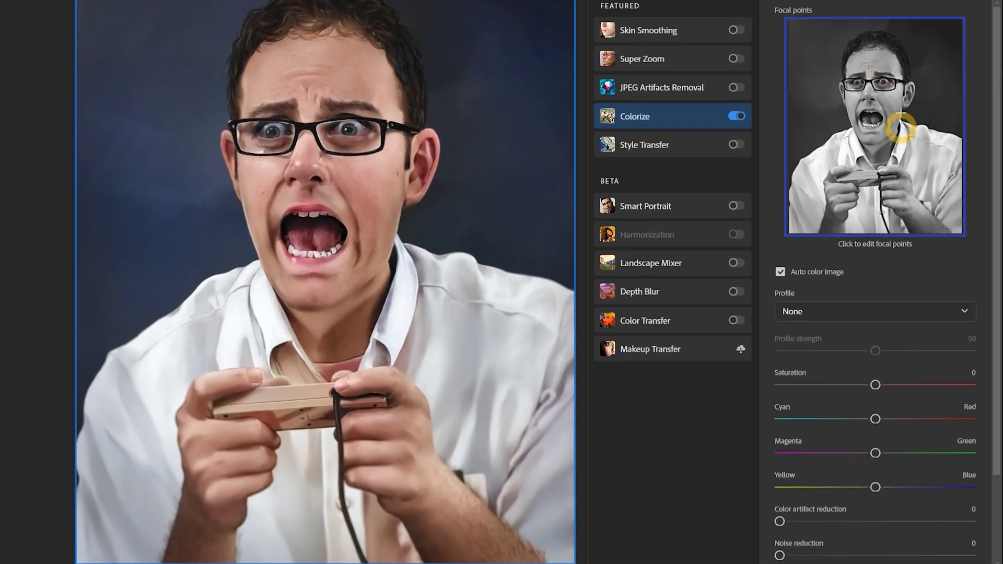
Step: Start focal point editing and set the focal point colour to white
left_click(811, 70)
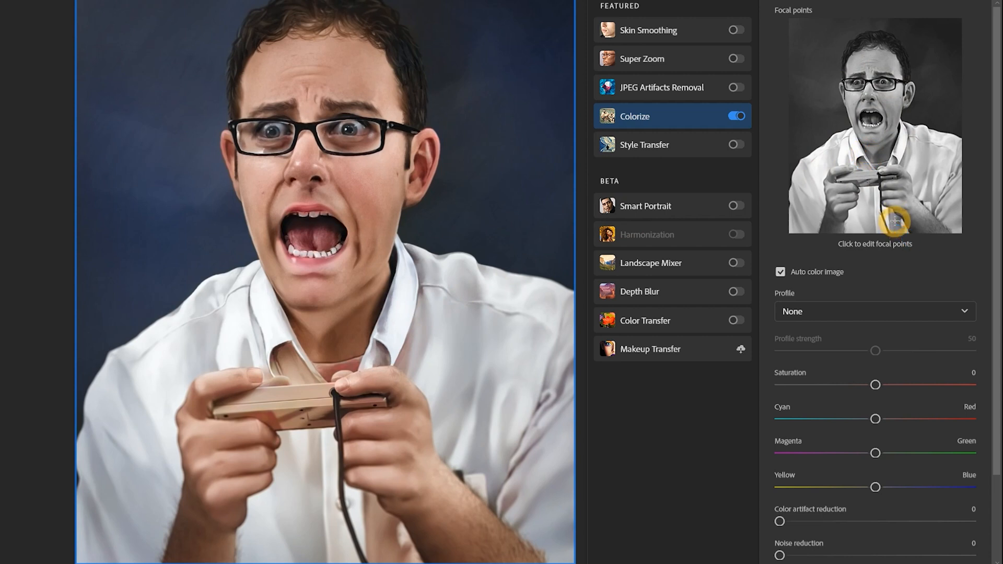
left_click(896, 221)
left_click_drag(634, 164, 610, 115)
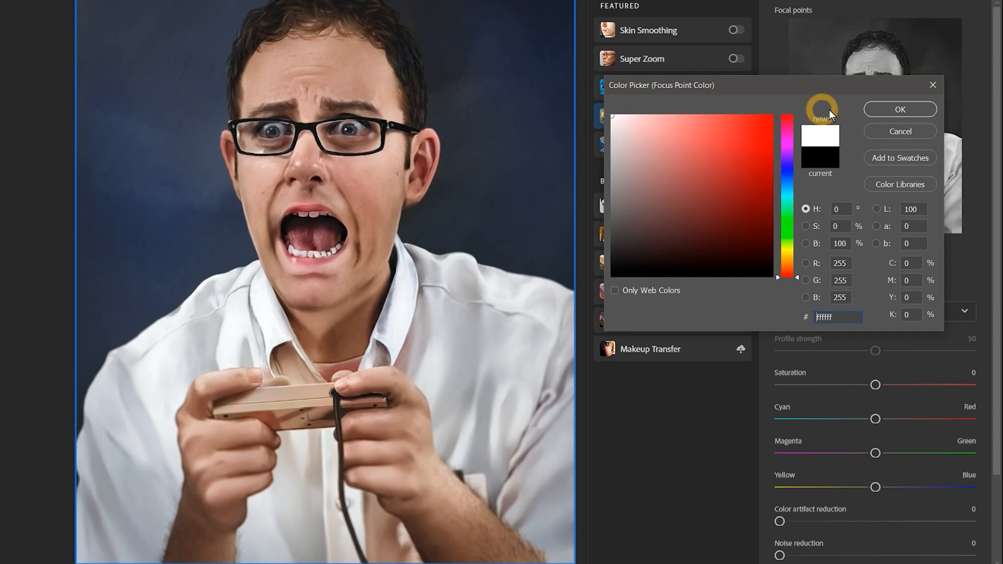
left_click(900, 111)
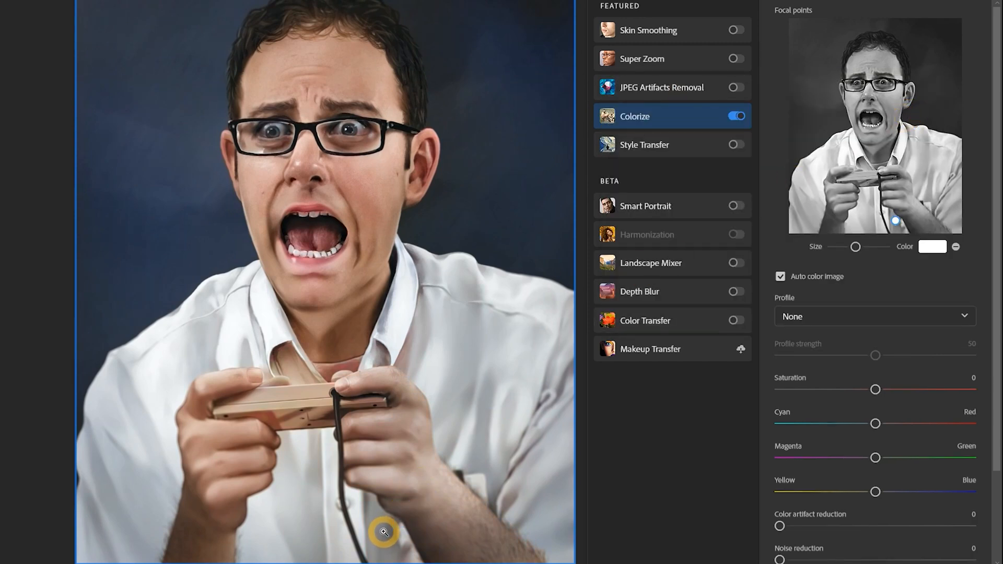
Step: Place a white focal point on the game controller at the smallest size
left_click(878, 166)
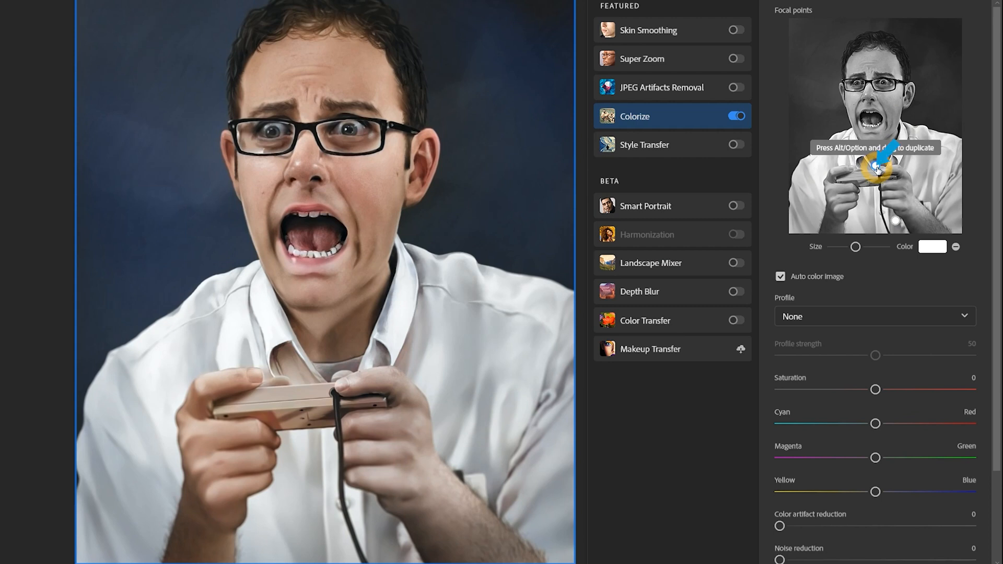
left_click(862, 162)
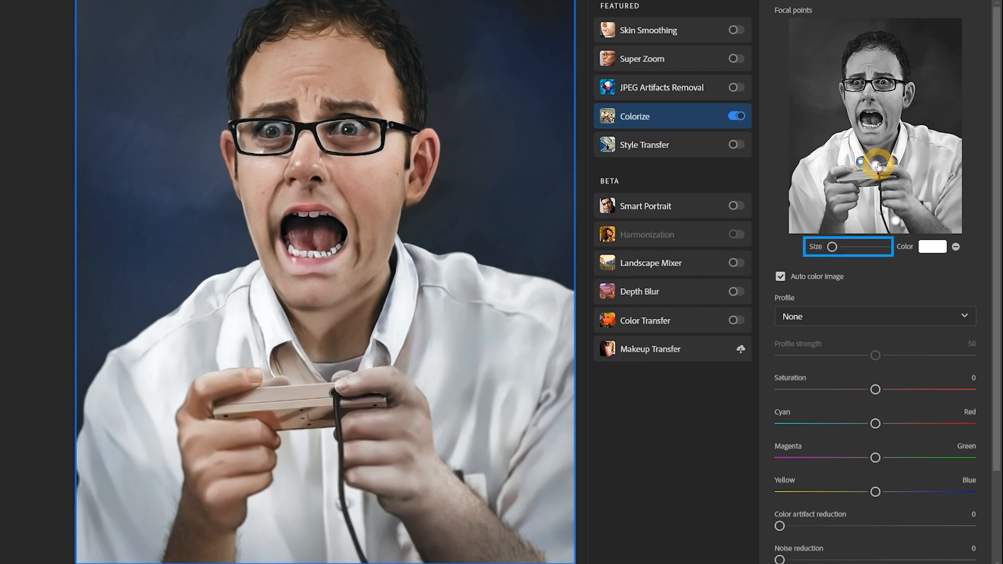
left_click_drag(855, 246, 833, 247)
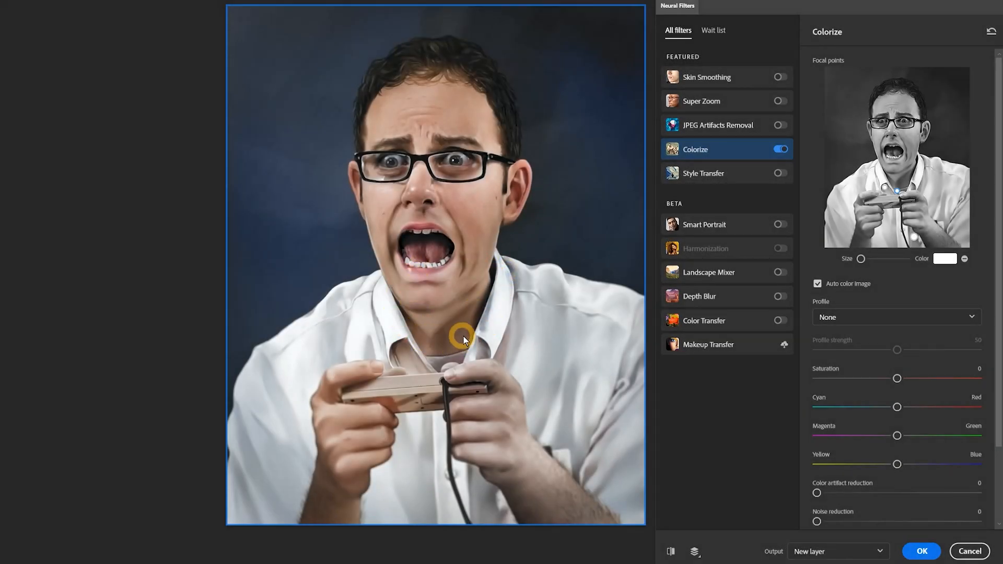
Step: Choose the Retro purple yellow profile after briefly trying Retro red
left_click(847, 317)
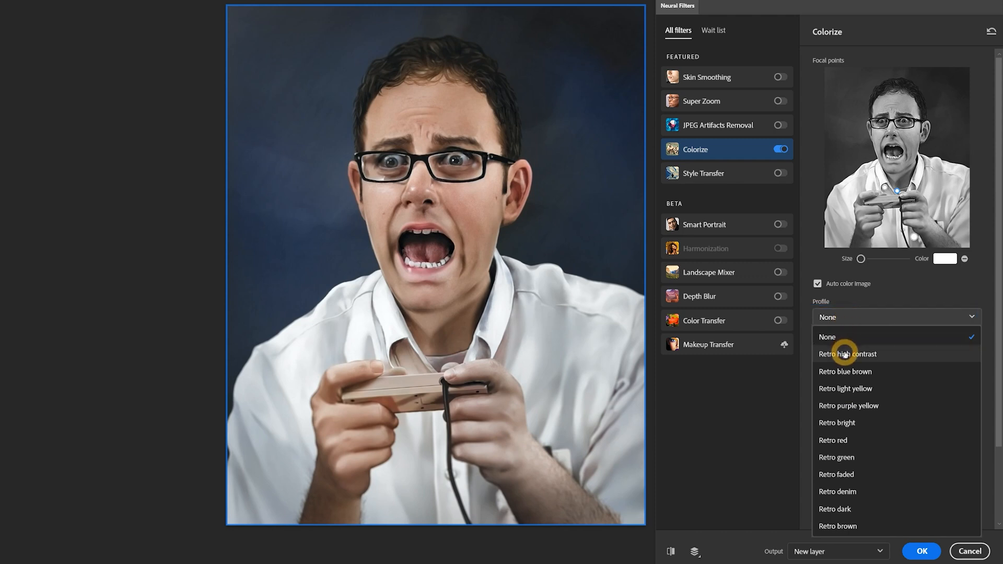
left_click(849, 405)
left_click(862, 316)
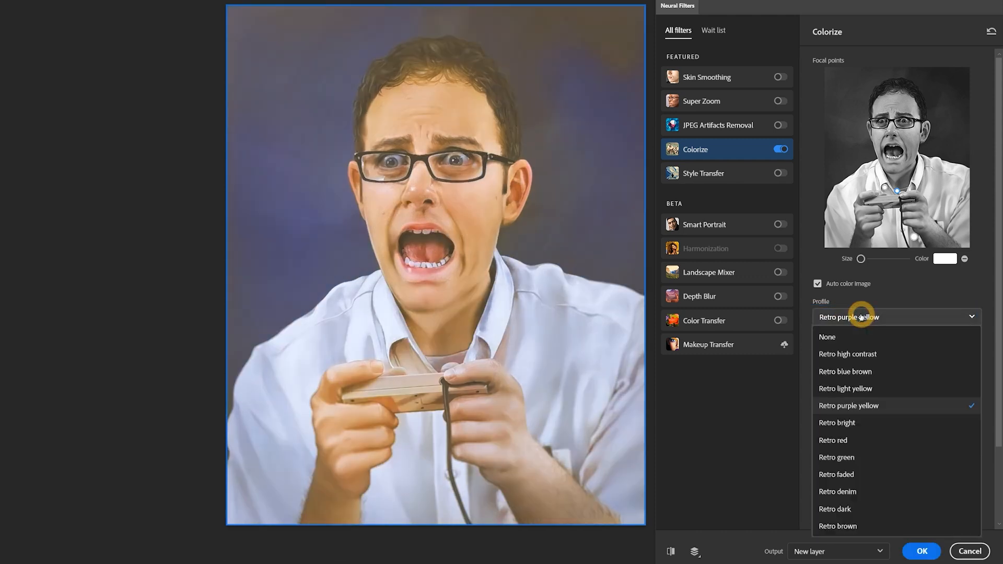
left_click(834, 439)
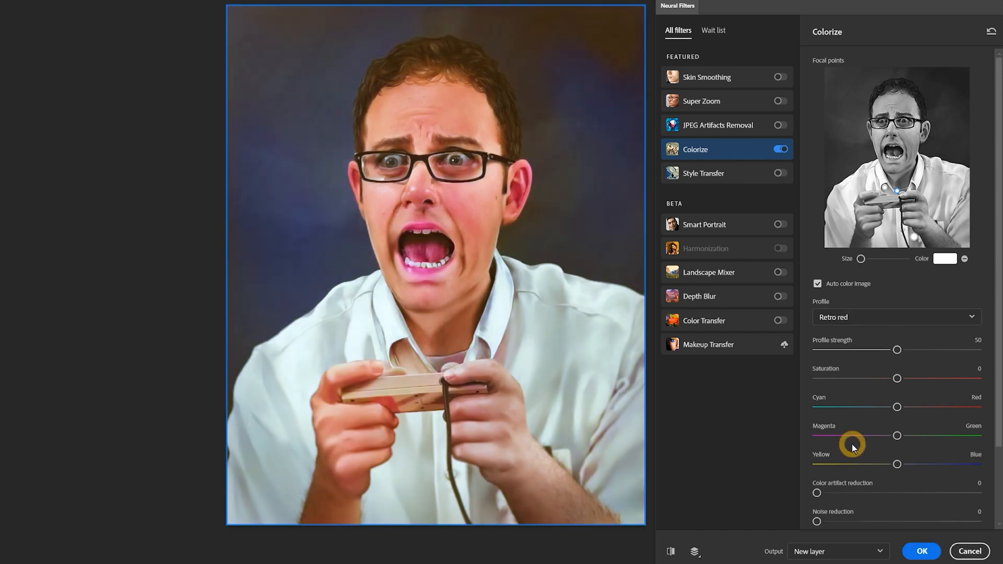
key("ctrl+z")
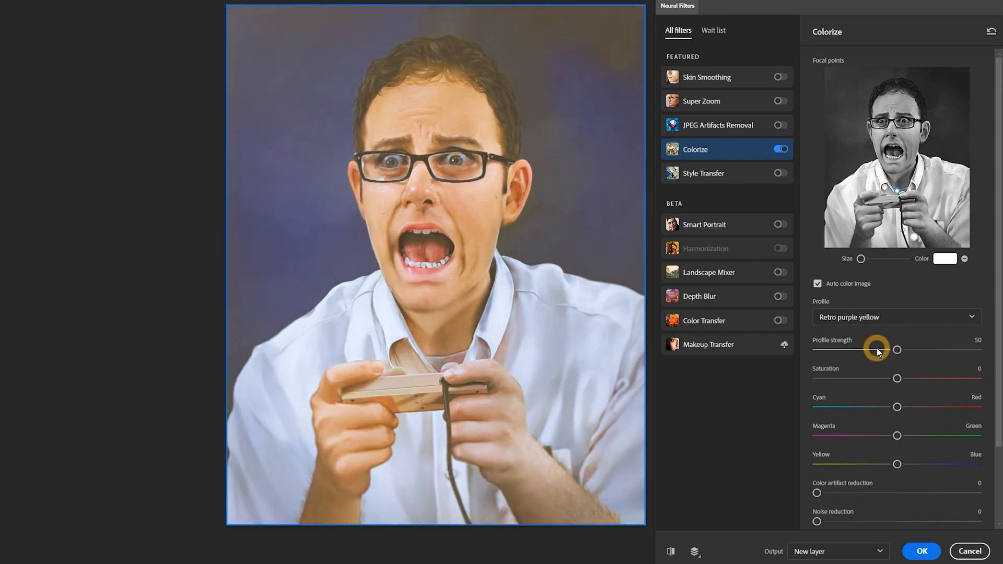
Step: Set profile strength about 30, saturation -16, balance toward cyan, artifact and noise reduction 0
left_click_drag(897, 350, 870, 350)
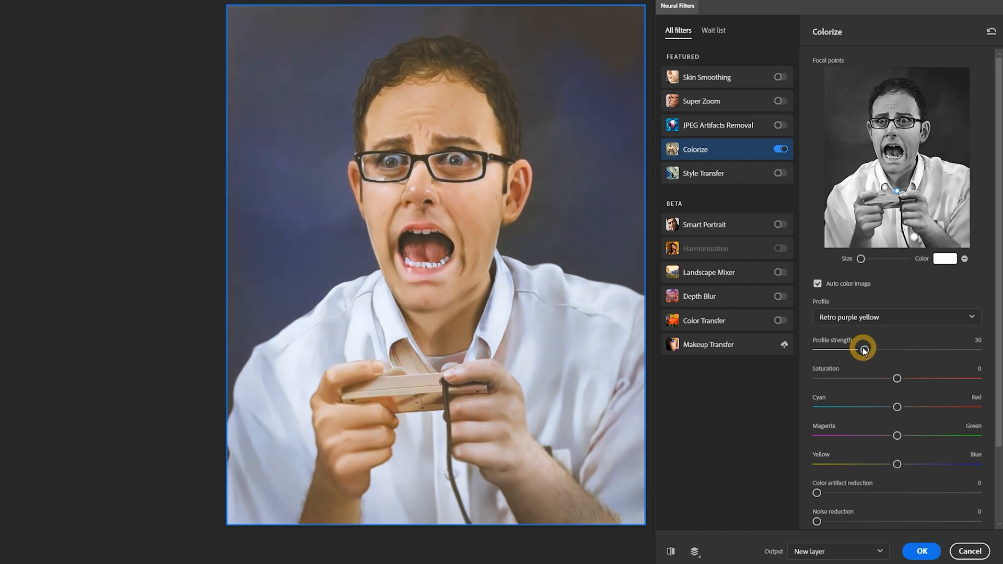
left_click_drag(897, 378, 871, 378)
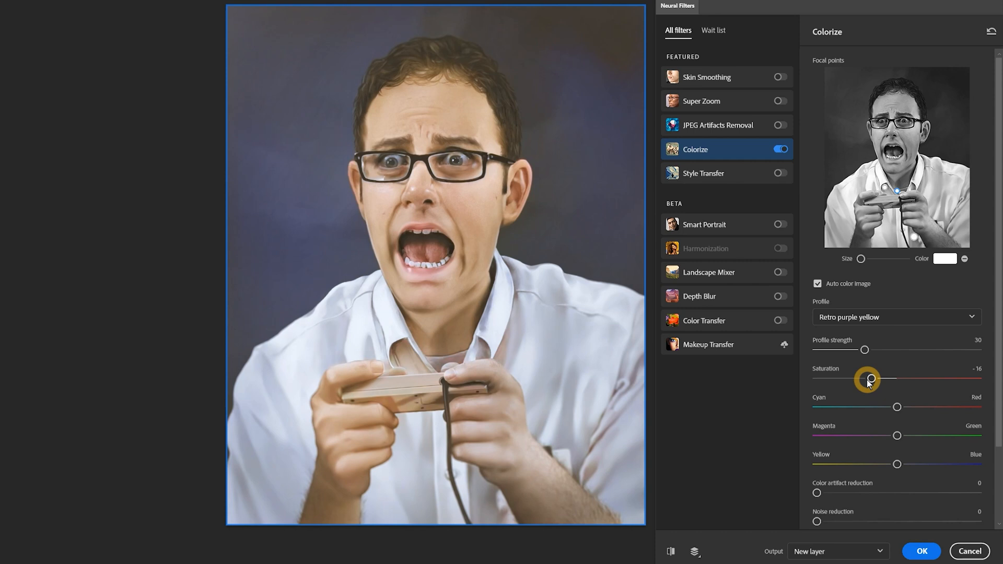
left_click(856, 407)
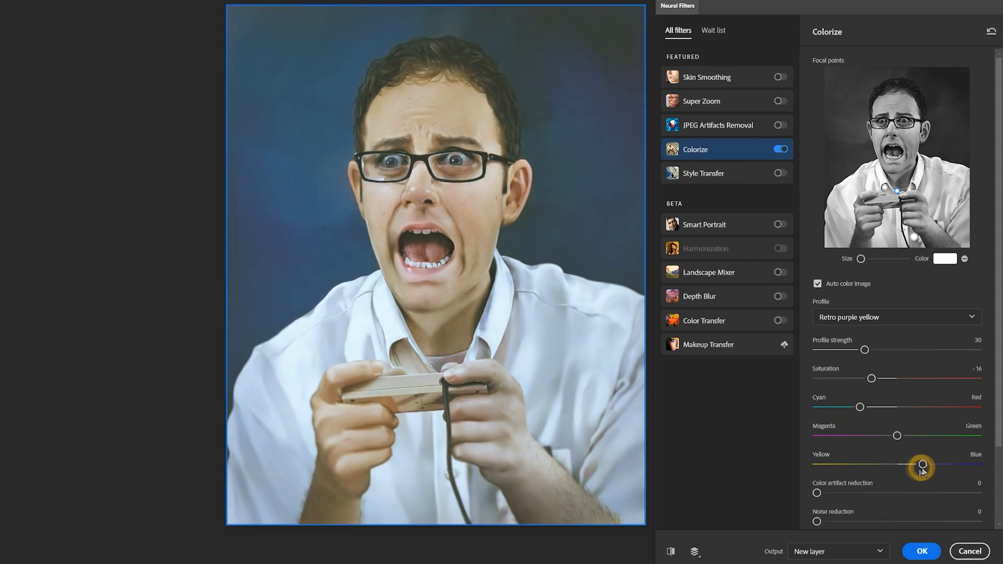
scroll(997, 384, "down", 3)
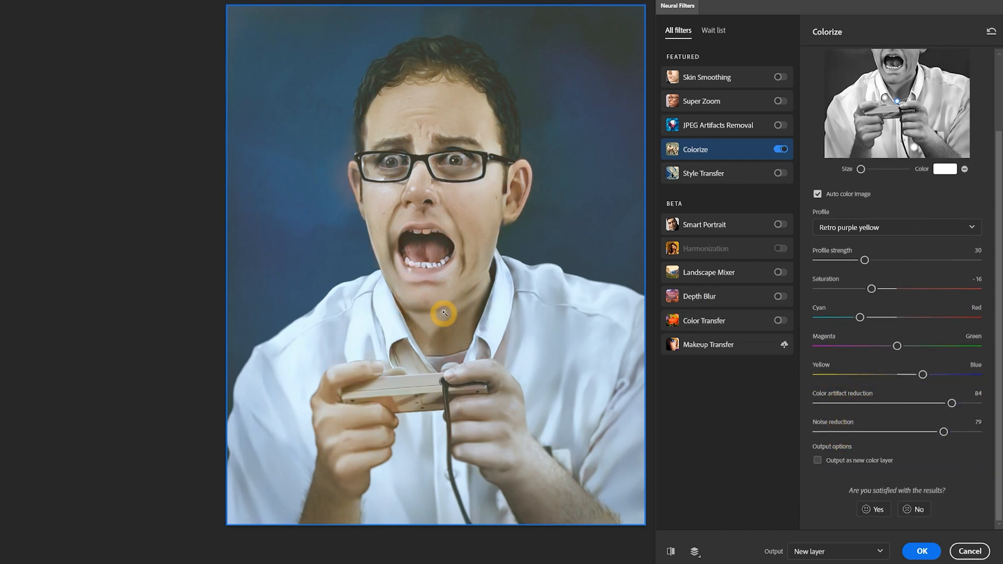
left_click_drag(951, 403, 817, 403)
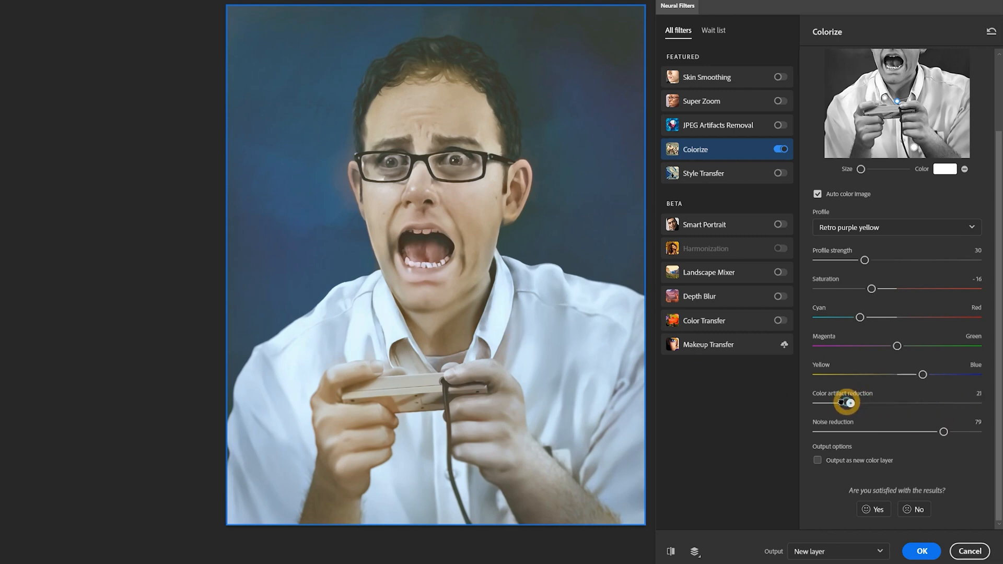
left_click_drag(944, 432, 817, 432)
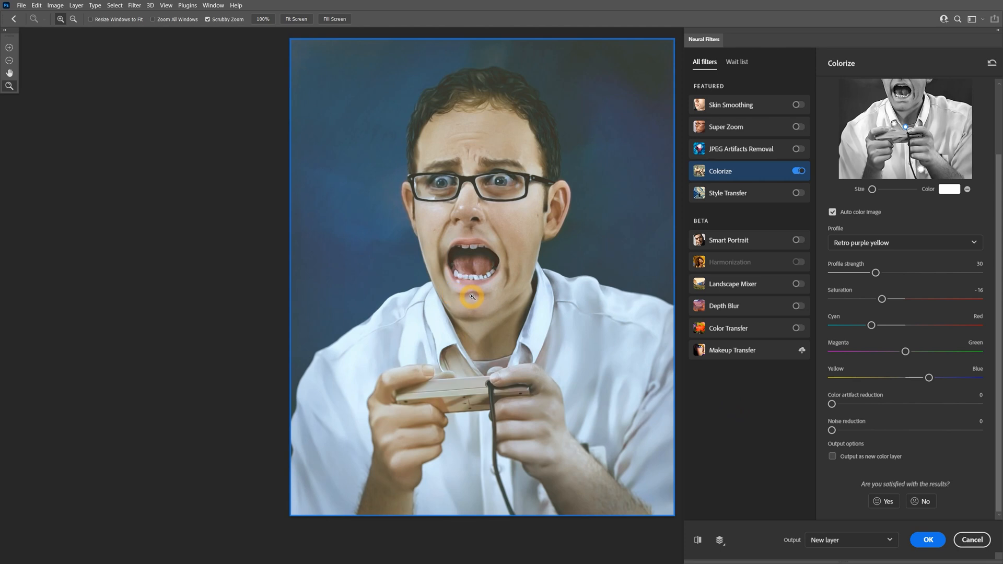
Step: Output the Colorize result to Layer 1 and toggle its visibility to compare with the grayscale original
left_click(930, 541)
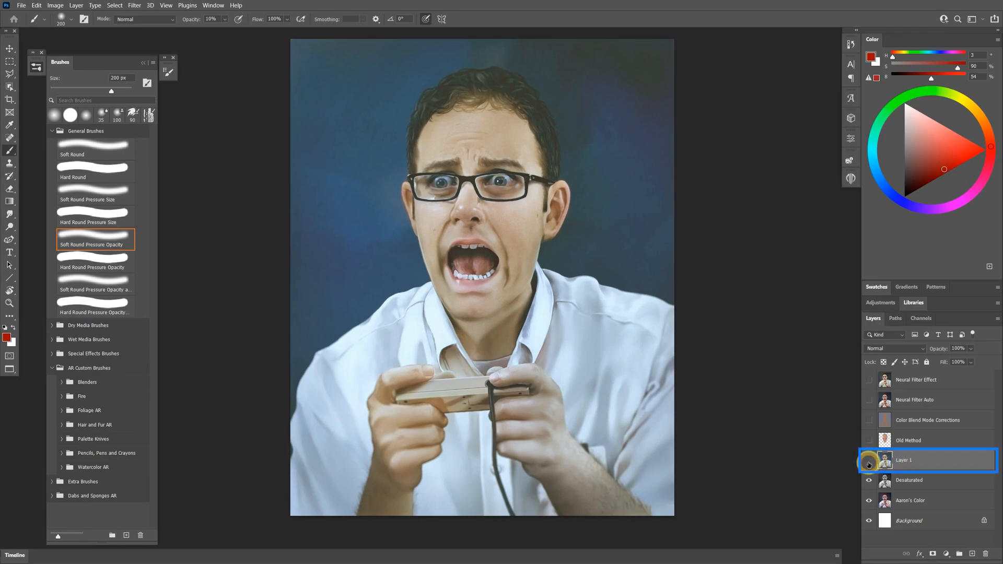
left_click(869, 462)
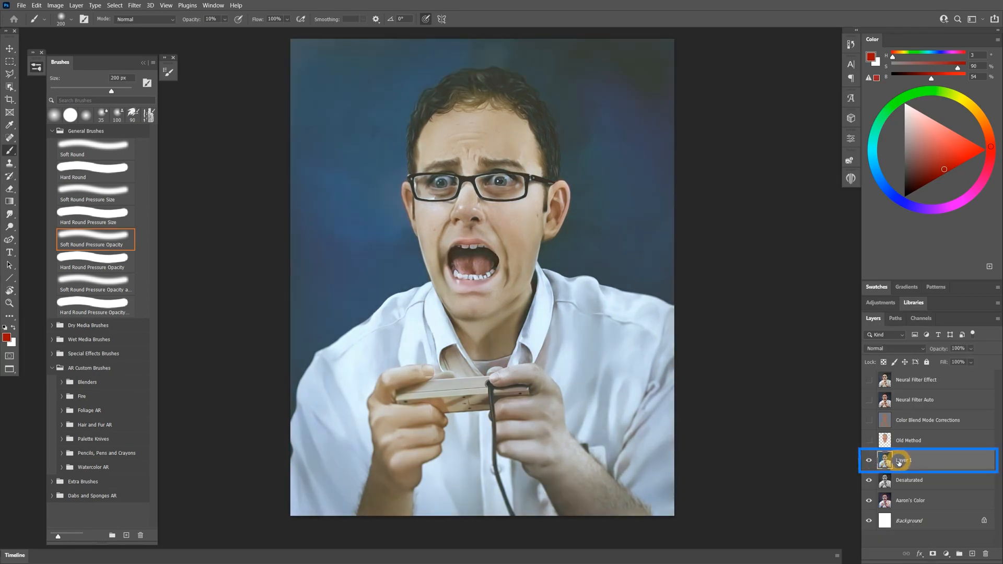
left_click(868, 460)
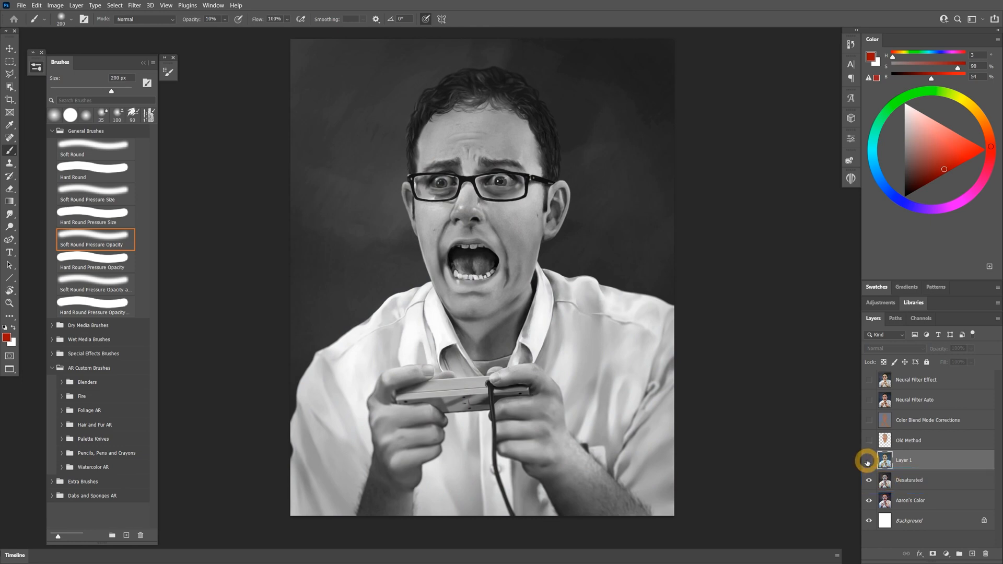
left_click(869, 461)
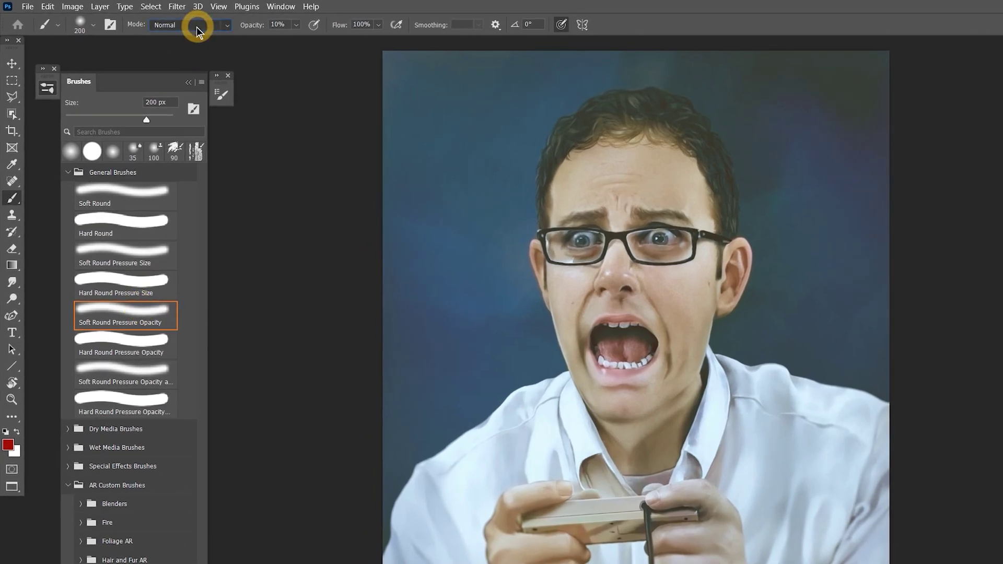
Step: Set the brush to Color mode and output the colorization as a color-only layer
left_click(189, 25)
left_click(180, 352)
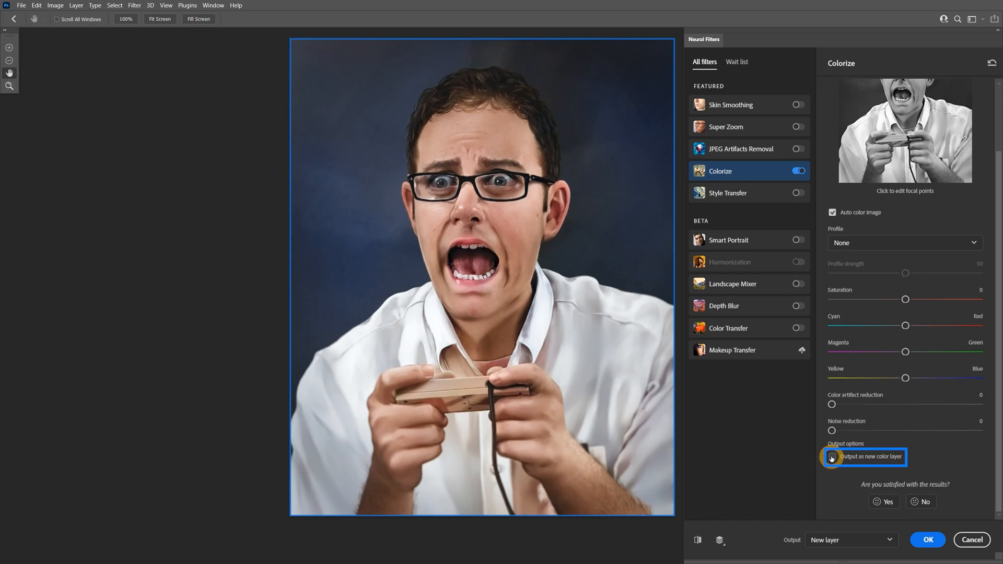
left_click(832, 457)
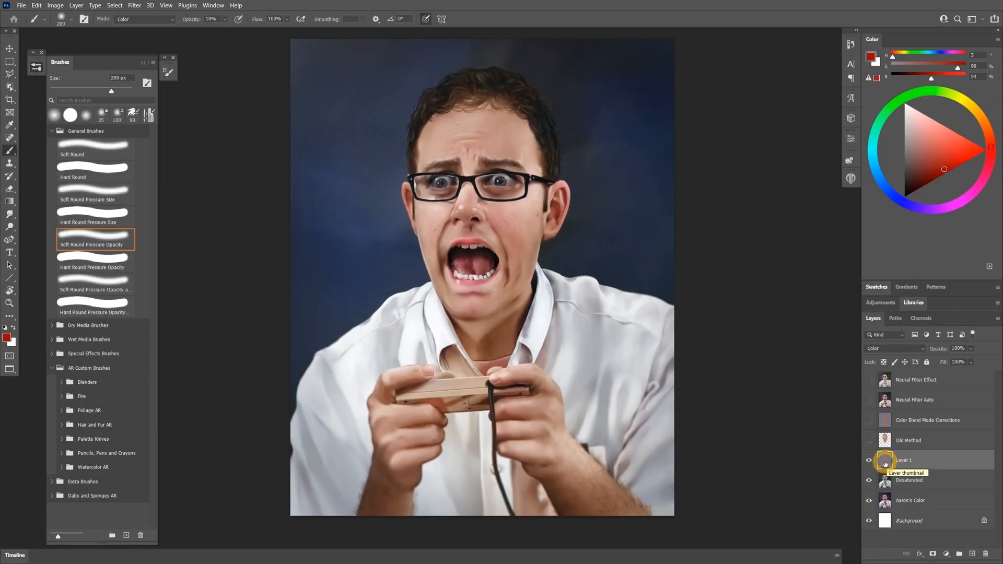
left_click(869, 461)
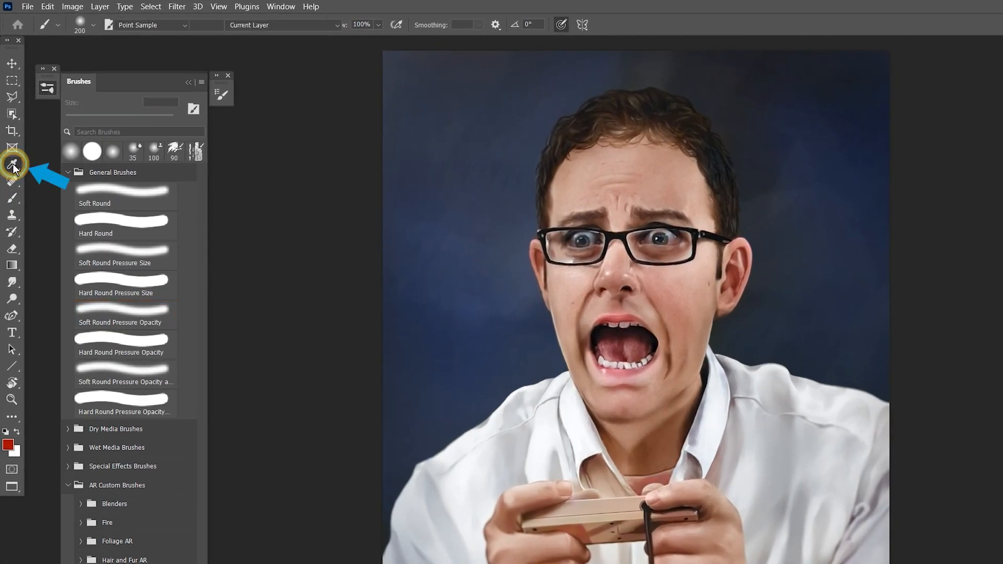
Step: Switch to the Eyedropper and set it to sample from the current layer
left_click(12, 163)
left_click(270, 25)
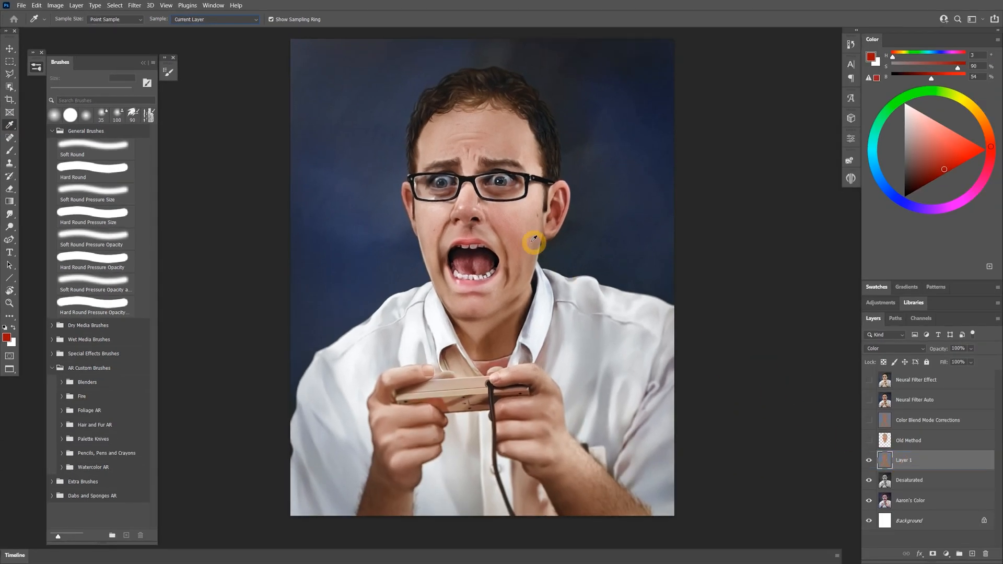
Step: Sample the cheek skin tone and pick a Soft Round Pressure brush for painting corrections
left_click(515, 231)
left_click(86, 195)
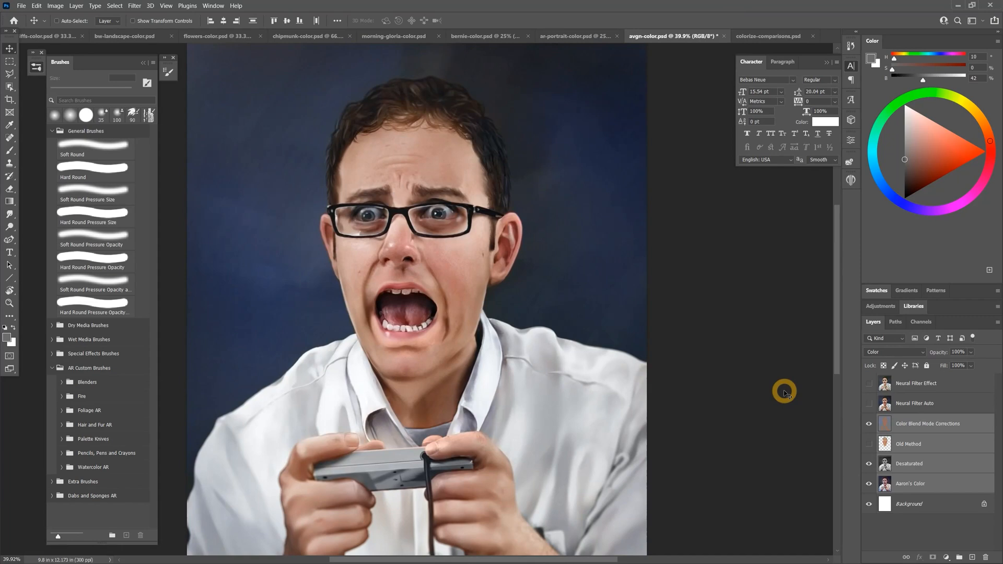
Step: Switch to the ar-portrait-color.psd document of the man's portrait
left_click(575, 36)
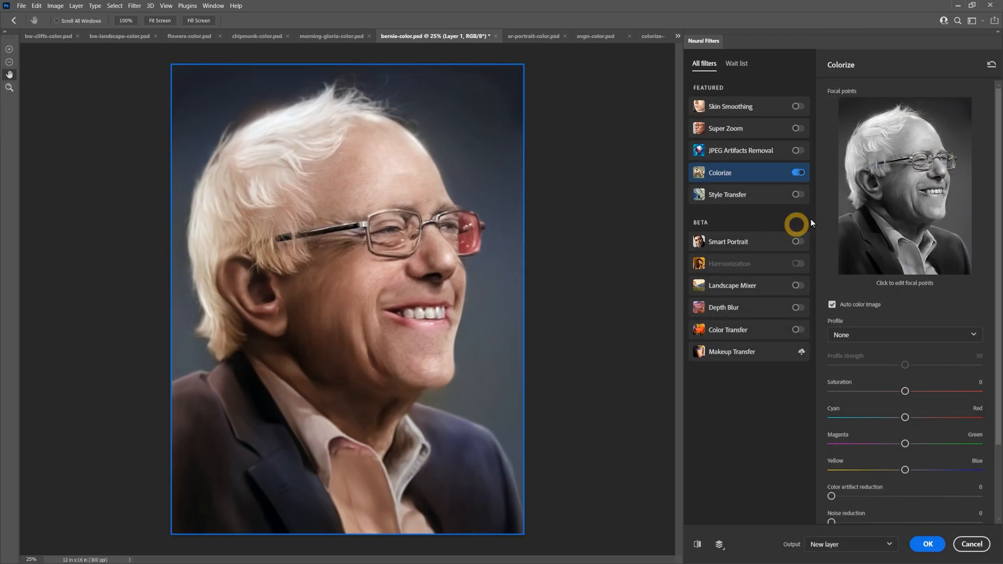
Step: Choose and confirm a focal point colour for the man's portrait in Colorize
left_click(953, 165)
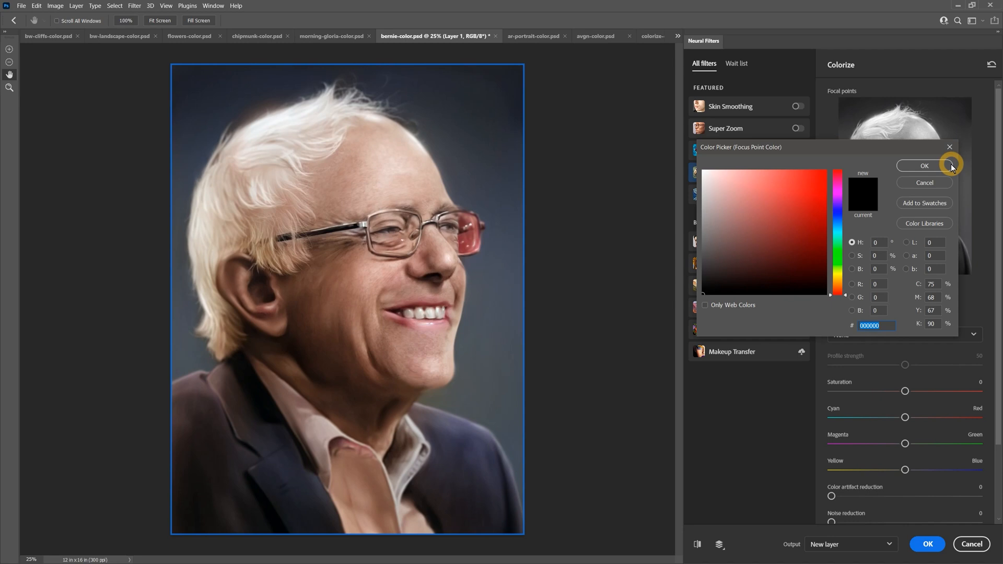
left_click(954, 166)
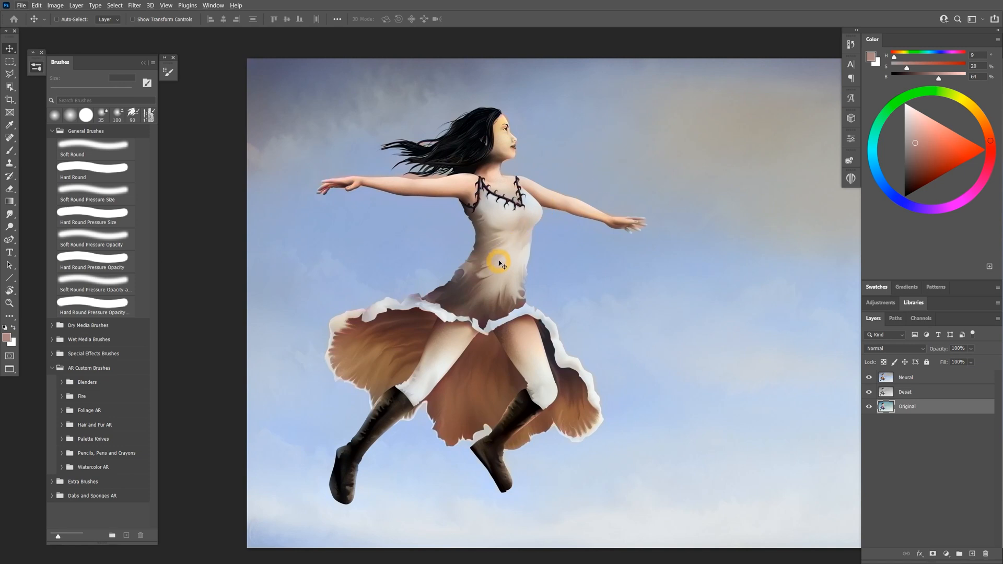
Step: Object-select the woman's dress bodice, paint it purple in Color mode, and deselect
left_click(10, 86)
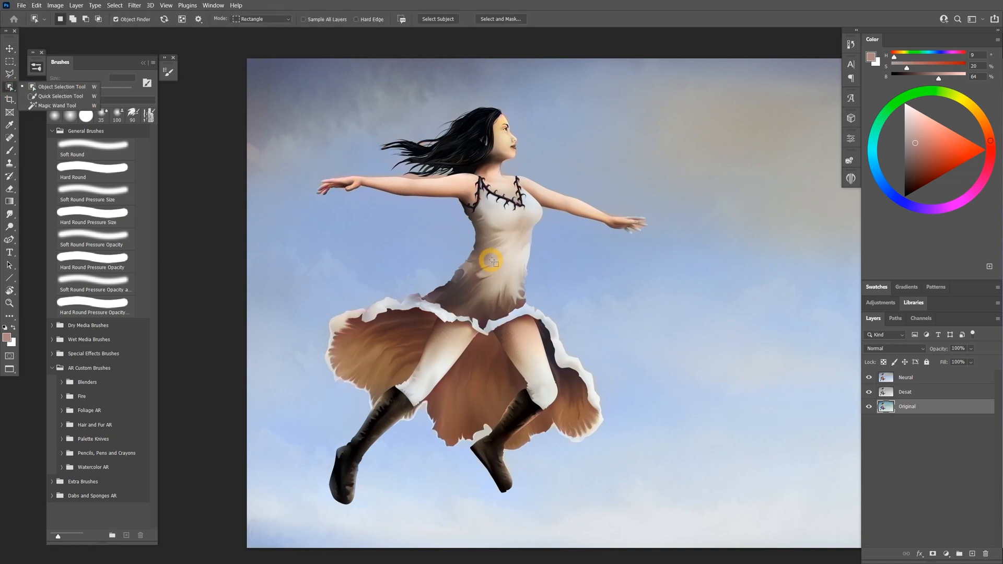
left_click(495, 259)
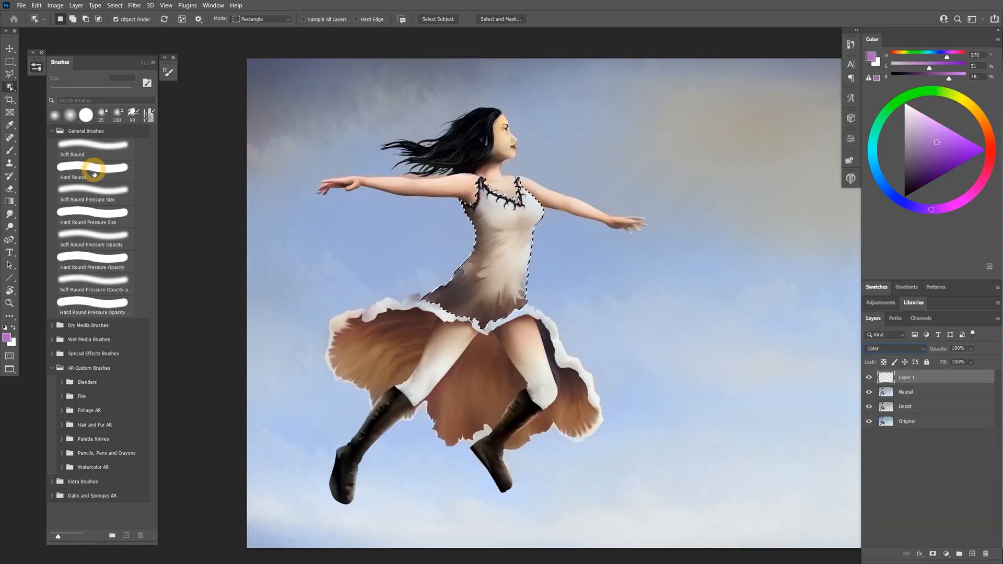
left_click_drag(429, 296, 439, 282)
key("i")
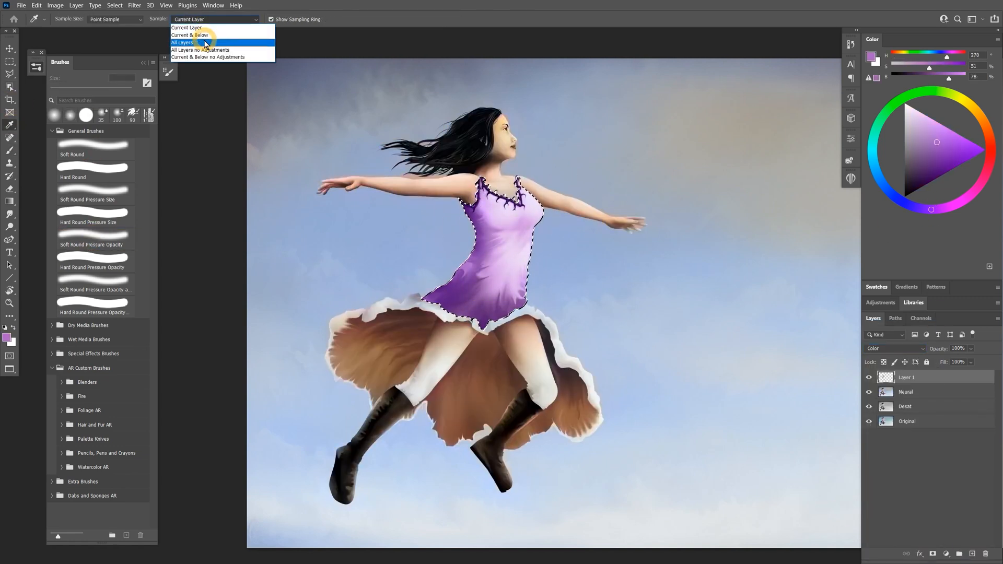
key("b")
key("ctrl+d")
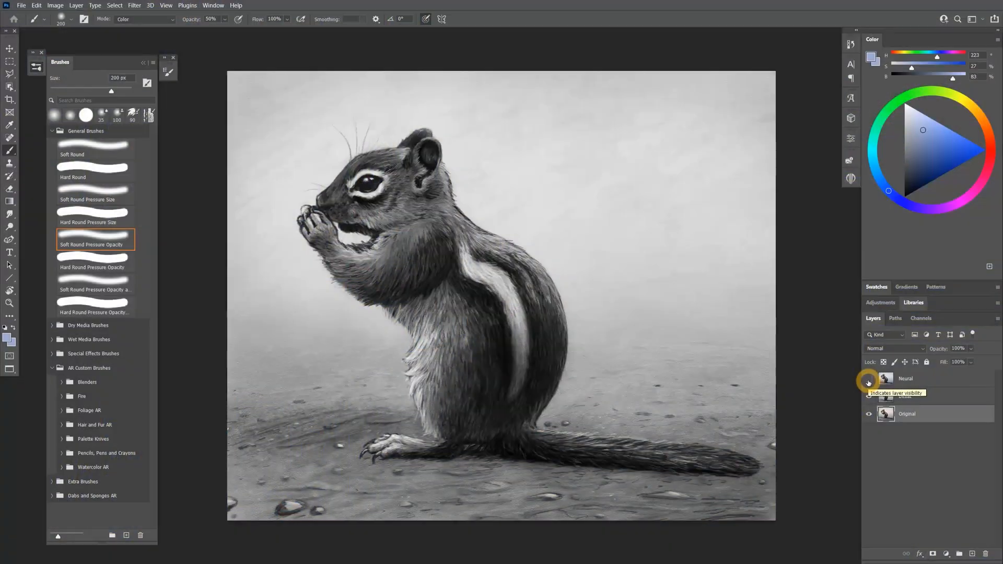
Step: Reveal the colorized layers of the chipmunk, flowers and mountain lake paintings
left_click(868, 382)
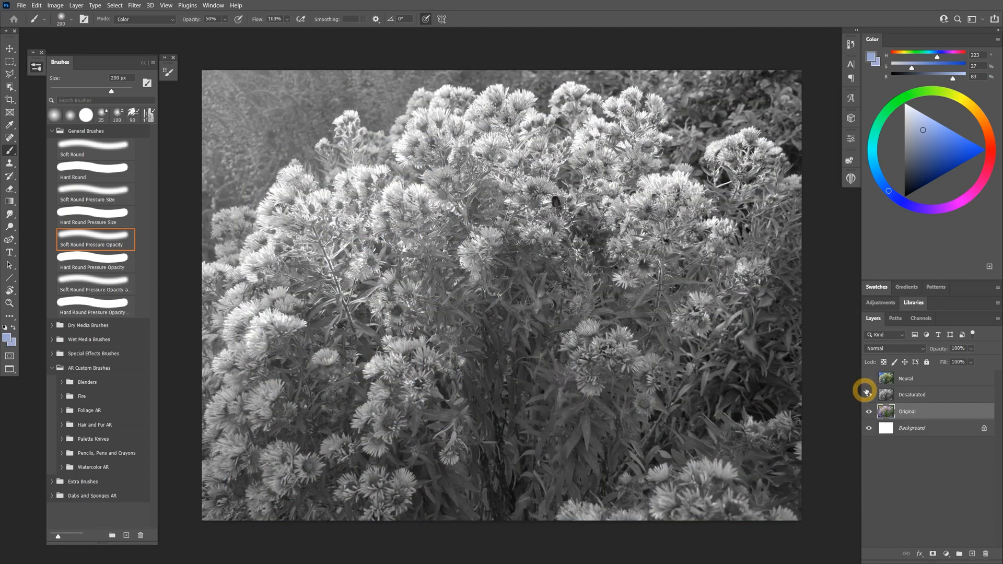
left_click(869, 380)
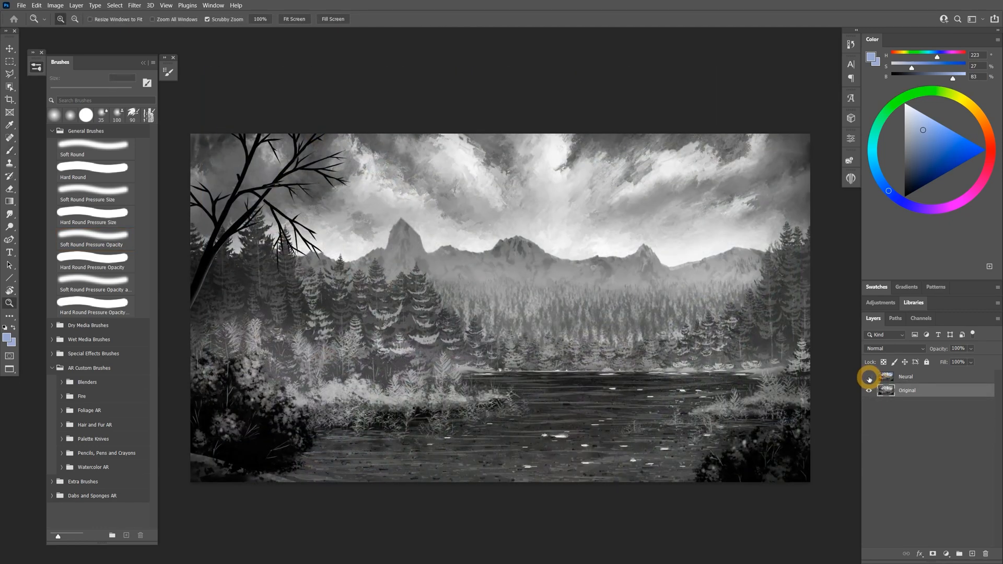
left_click(868, 379)
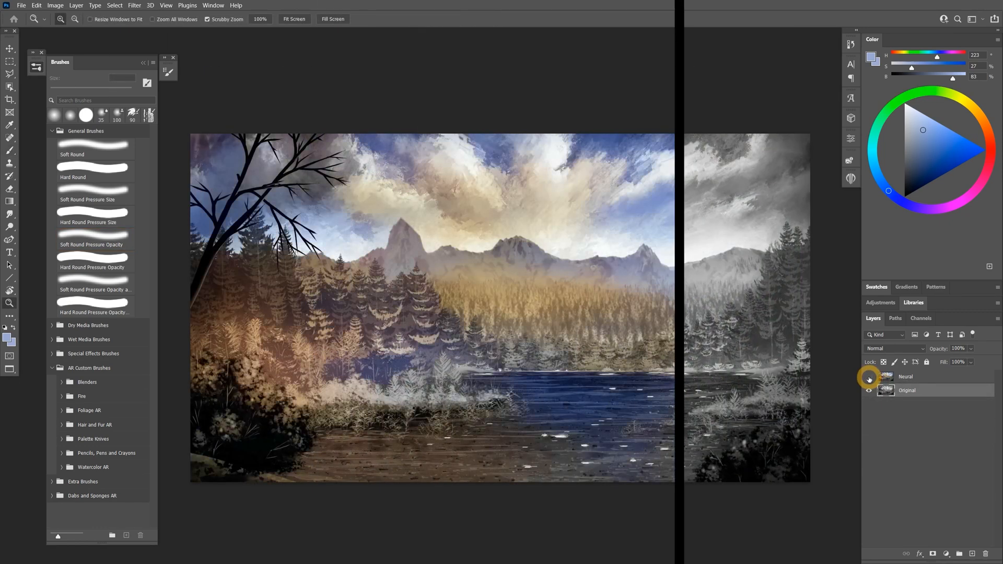